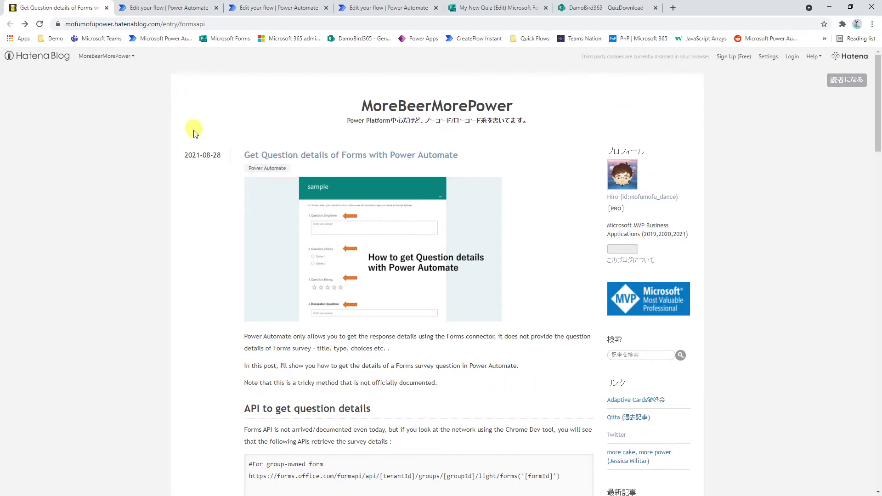
- Switch to My New Quiz and show its responses summary: 3 responses, average score 10
{"action": "scroll", "coordinate": [198, 156], "scroll_direction": "down", "scroll_amount": 2}
{"action": "scroll", "coordinate": [200, 158], "scroll_direction": "down", "scroll_amount": 5}
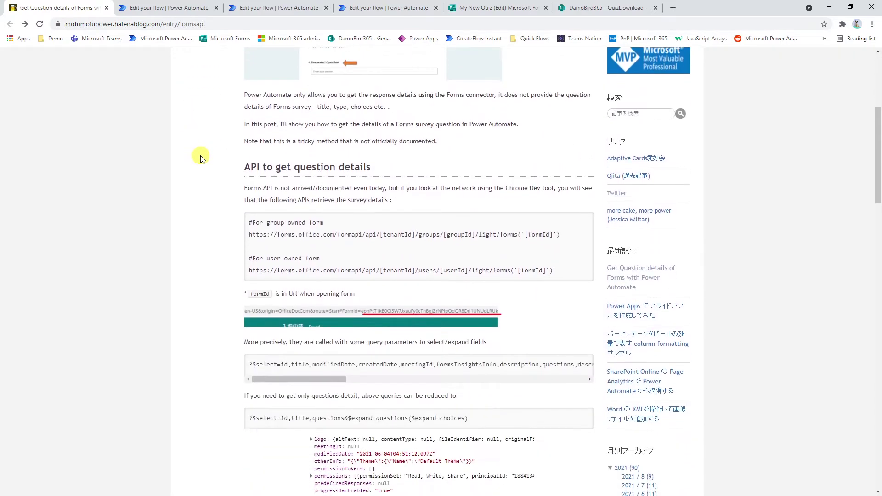
{"action": "scroll", "coordinate": [204, 158], "scroll_direction": "down", "scroll_amount": 2}
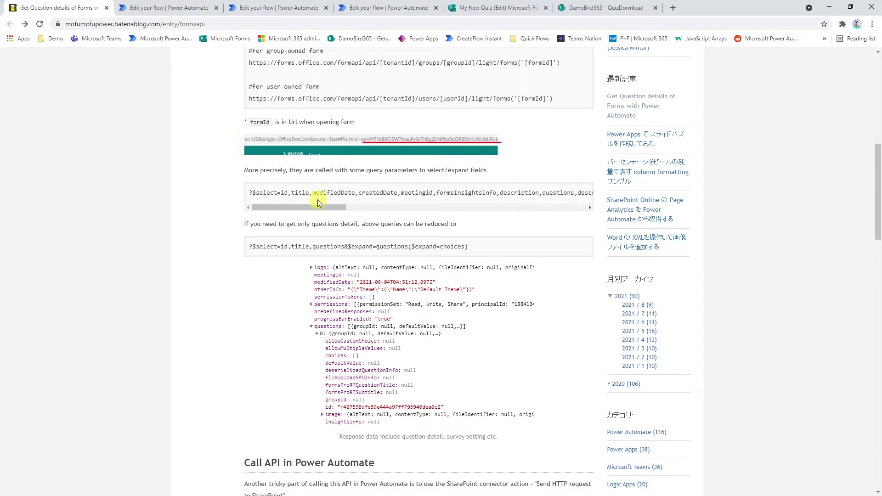
{"action": "scroll", "coordinate": [317, 200], "scroll_direction": "down", "scroll_amount": 5}
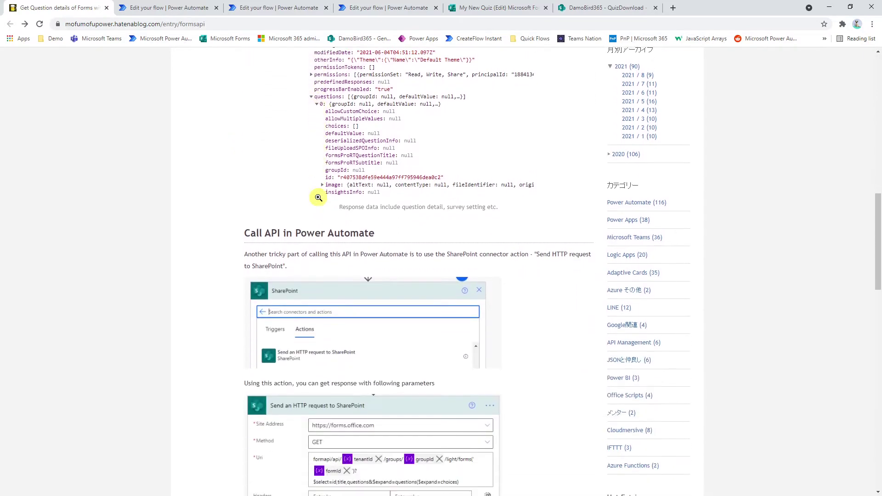
{"action": "scroll", "coordinate": [318, 197], "scroll_direction": "down", "scroll_amount": 4}
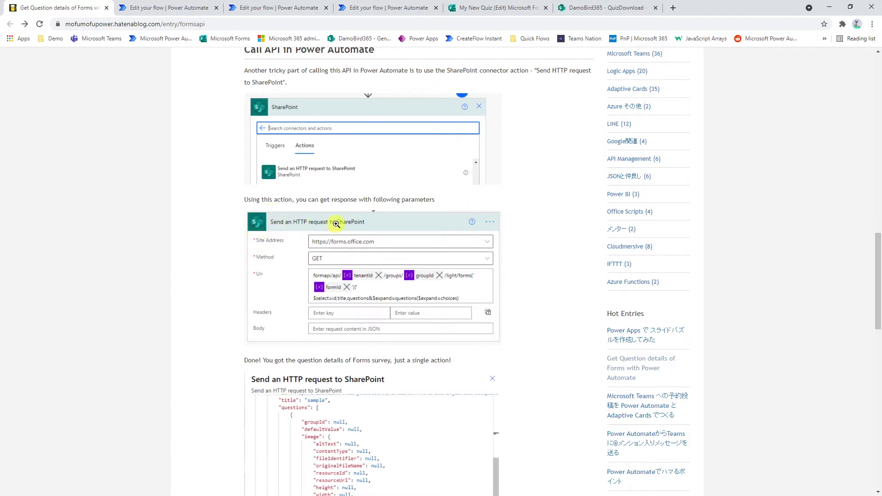
{"action": "scroll", "coordinate": [346, 225], "scroll_direction": "down", "scroll_amount": 4}
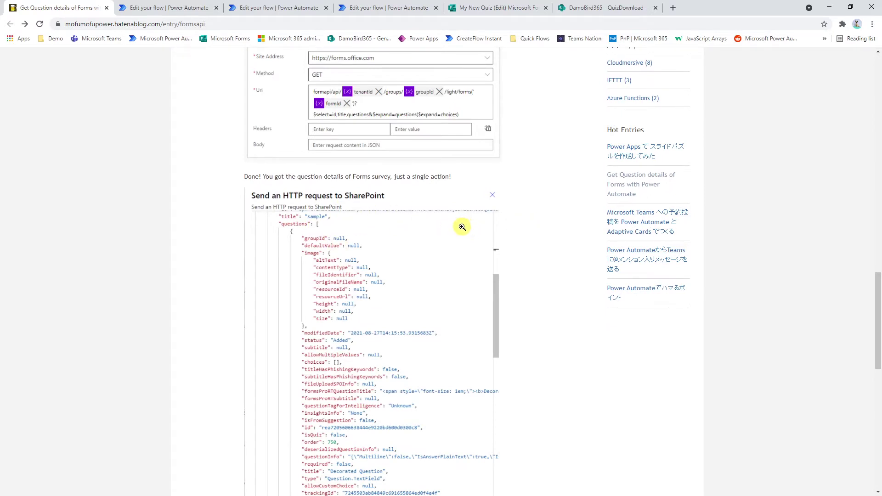
{"action": "scroll", "coordinate": [340, 220], "scroll_direction": "down", "scroll_amount": 5}
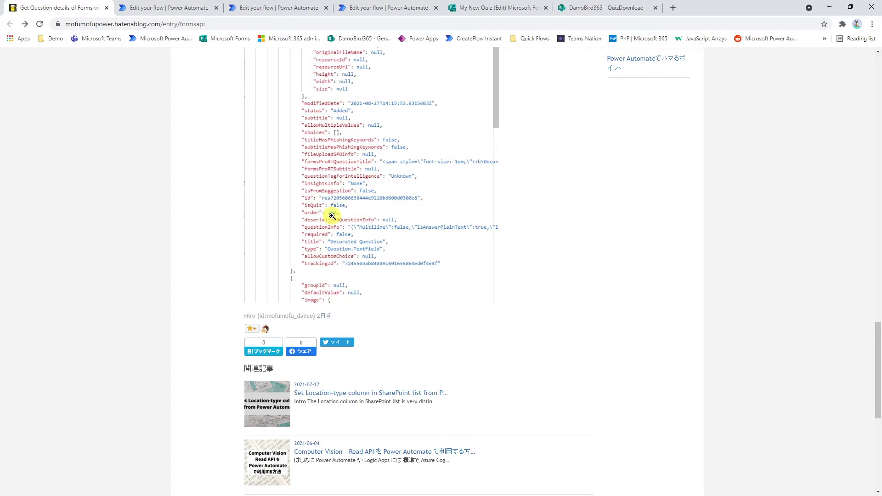
{"action": "left_click", "coordinate": [492, 8]}
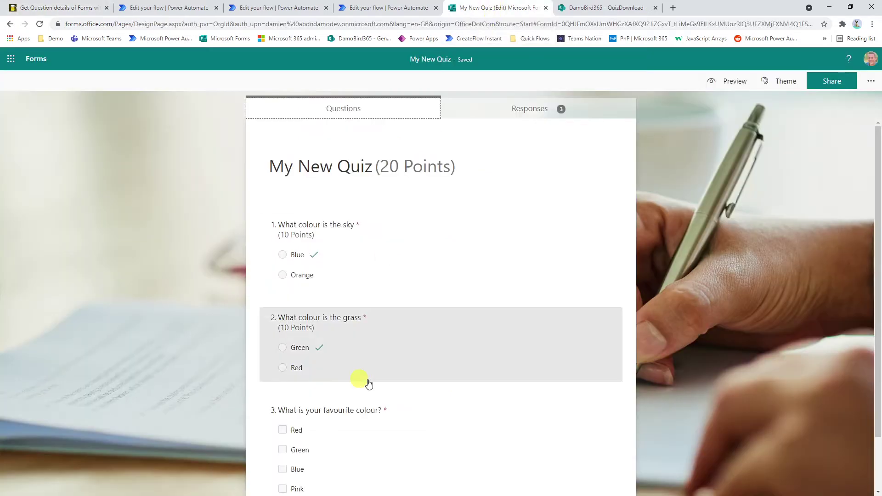
{"action": "scroll", "coordinate": [386, 208], "scroll_direction": "down", "scroll_amount": 2}
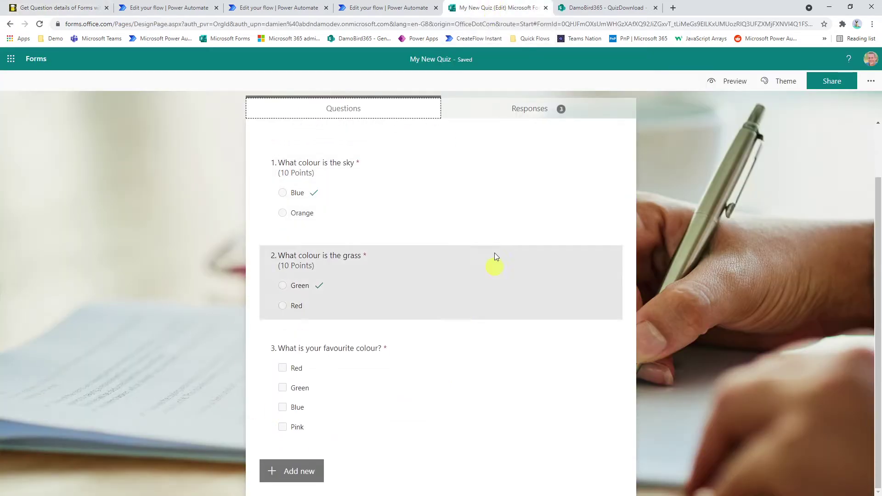
{"action": "scroll", "coordinate": [380, 191], "scroll_direction": "up", "scroll_amount": 2}
{"action": "left_click", "coordinate": [528, 115]}
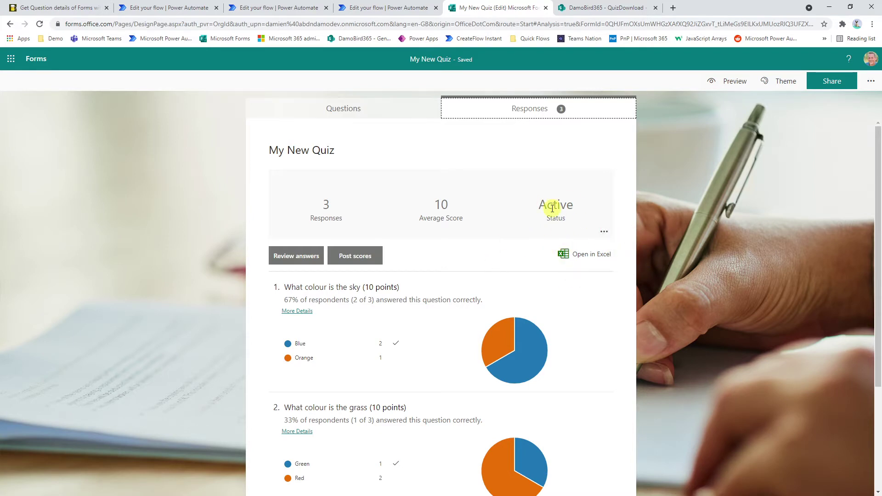
- Check the new-response and Solution Download Form Results flows, then open the Delete all responses menu
{"action": "left_click", "coordinate": [170, 7]}
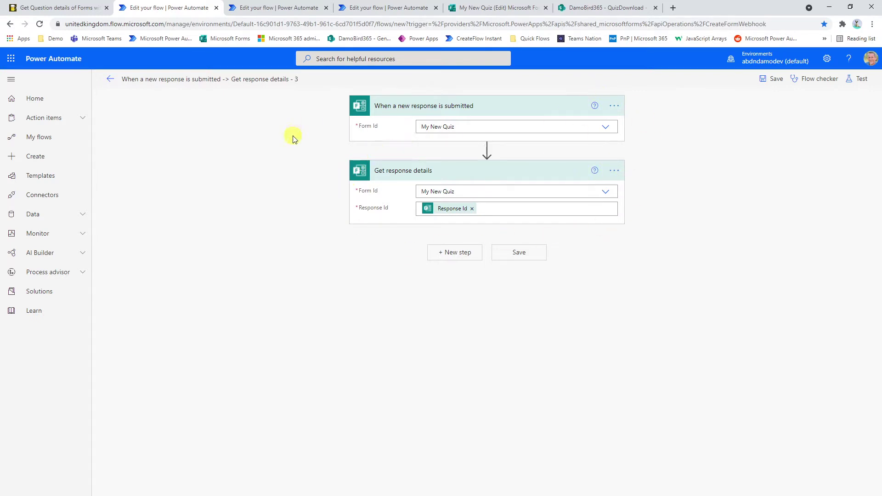
{"action": "left_click", "coordinate": [285, 13]}
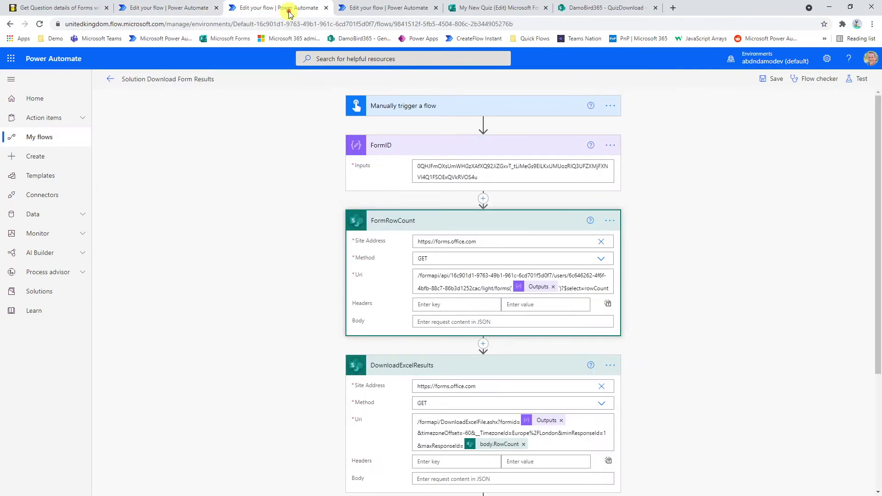
{"action": "left_click", "coordinate": [477, 13]}
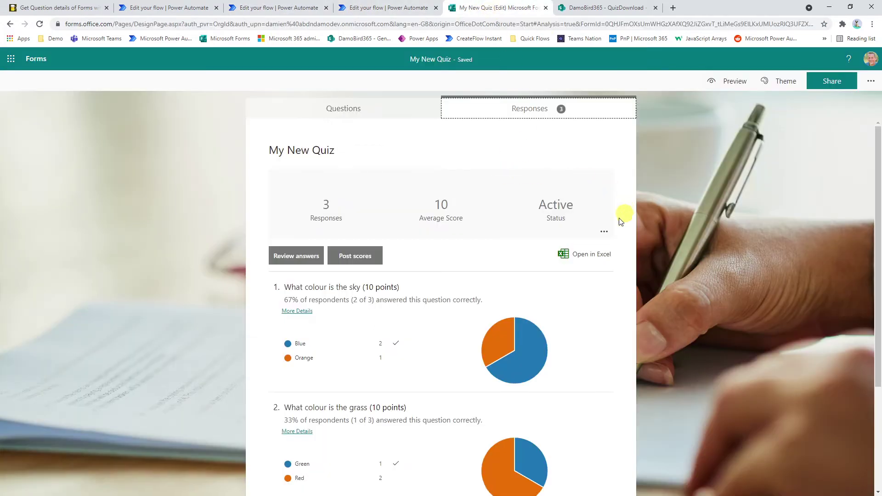
{"action": "left_click", "coordinate": [604, 232]}
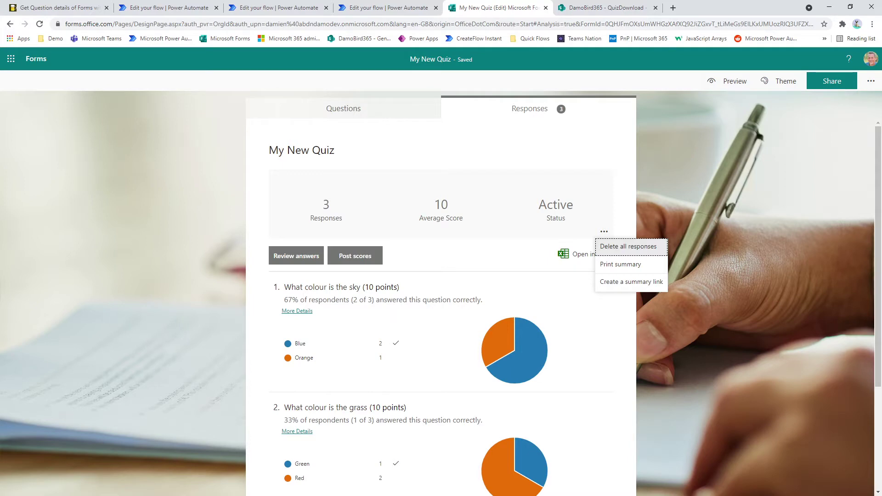
- Open the Solution Download Form Results flow and scroll through its FormRowCount, DownloadExcelResults and Create file actions
{"action": "left_click", "coordinate": [173, 7]}
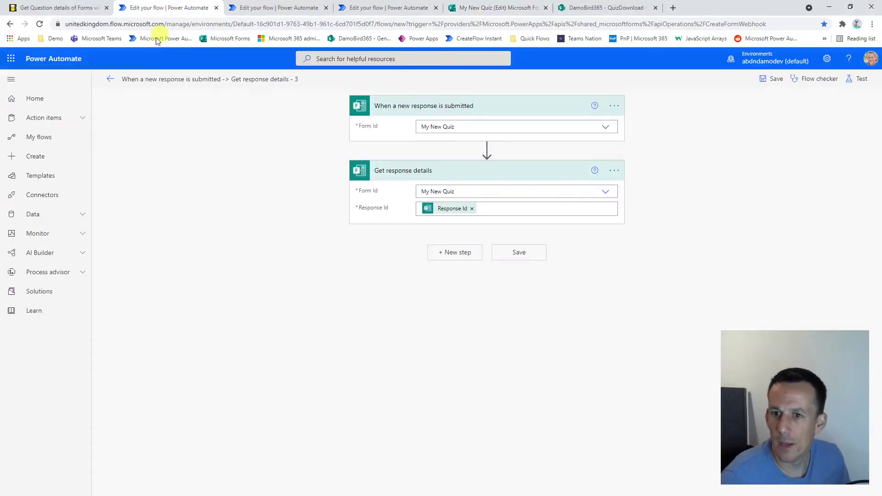
{"action": "left_click", "coordinate": [274, 7]}
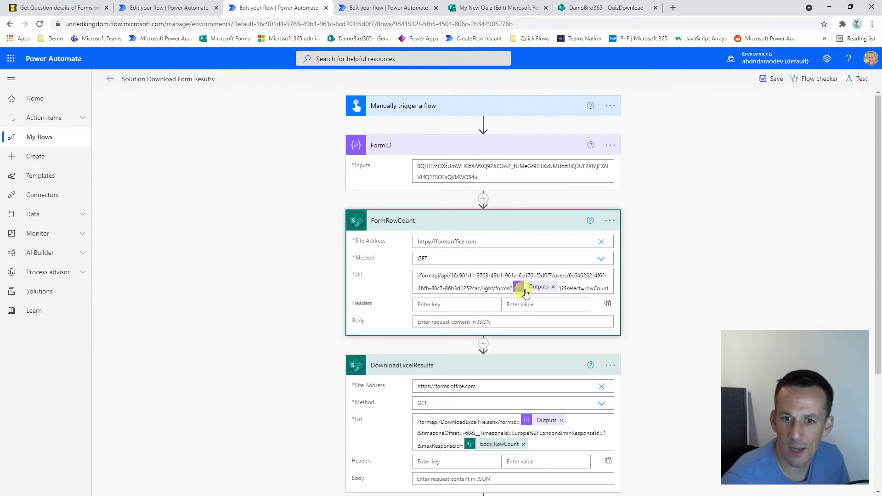
{"action": "scroll", "coordinate": [515, 271], "scroll_direction": "down", "scroll_amount": 2}
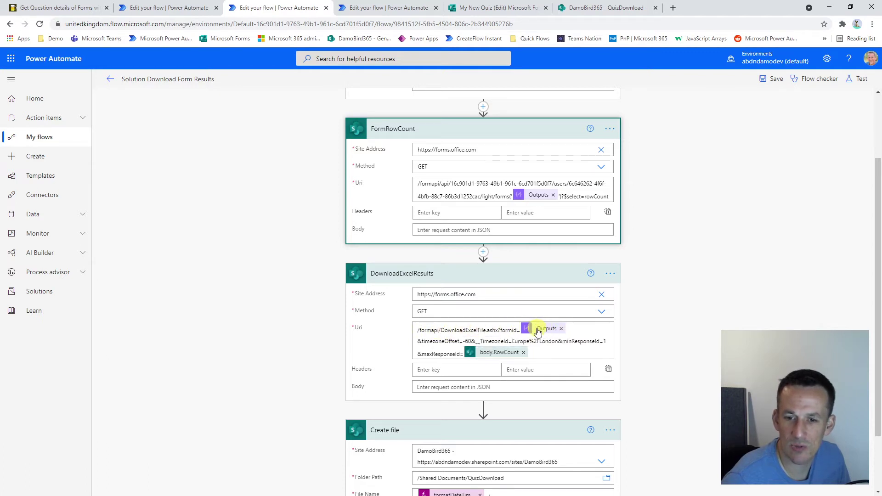
{"action": "left_click", "coordinate": [601, 341]}
{"action": "left_click_drag", "start_coordinate": [601, 341], "coordinate": [554, 340]}
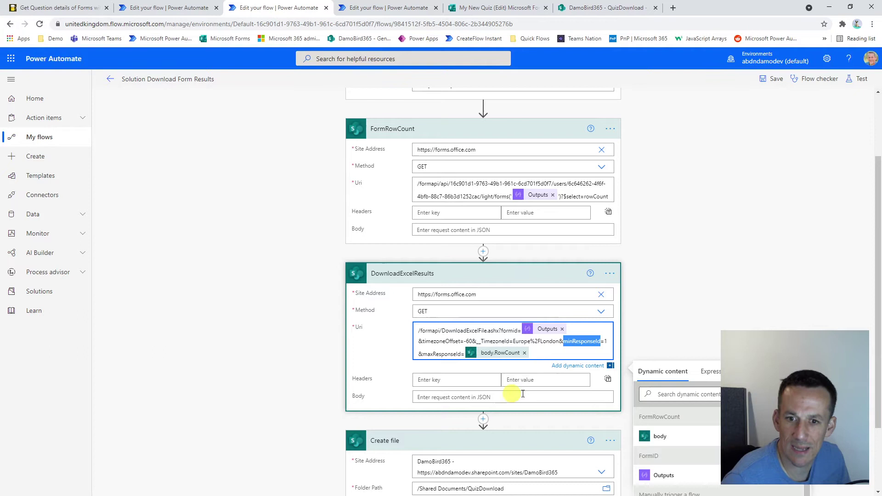
{"action": "scroll", "coordinate": [523, 275], "scroll_direction": "down", "scroll_amount": 2}
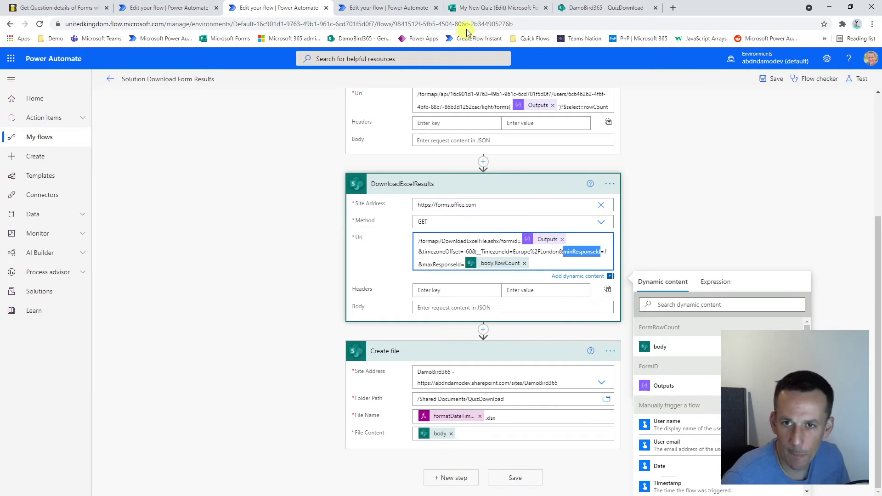
- Close My New Quiz's extra response options and return to the download flow editor
{"action": "left_click", "coordinate": [477, 9]}
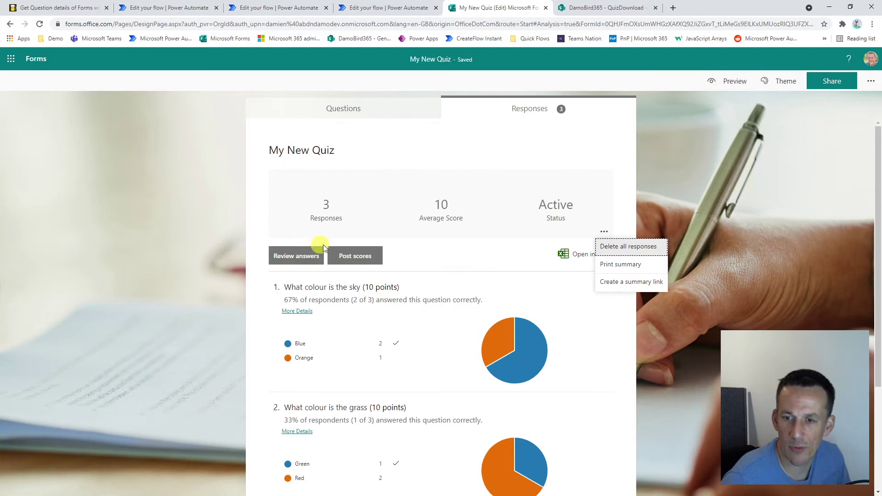
{"action": "left_click", "coordinate": [385, 201]}
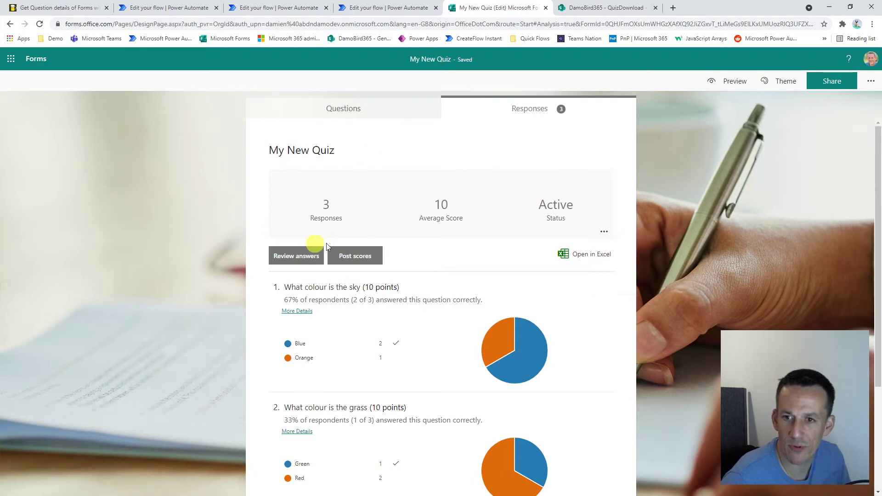
{"action": "left_click", "coordinate": [269, 10]}
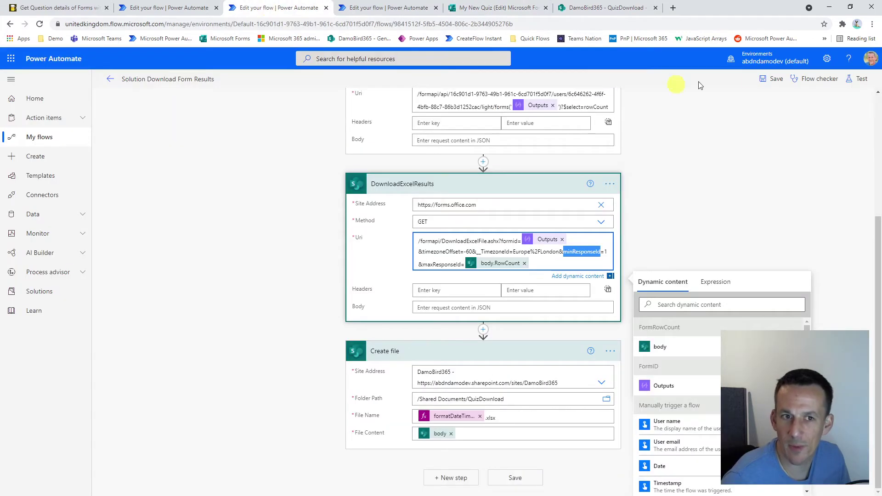
- Run a manually triggered test of the Solution Download Form Results flow
{"action": "left_click", "coordinate": [850, 80]}
{"action": "left_click", "coordinate": [752, 486]}
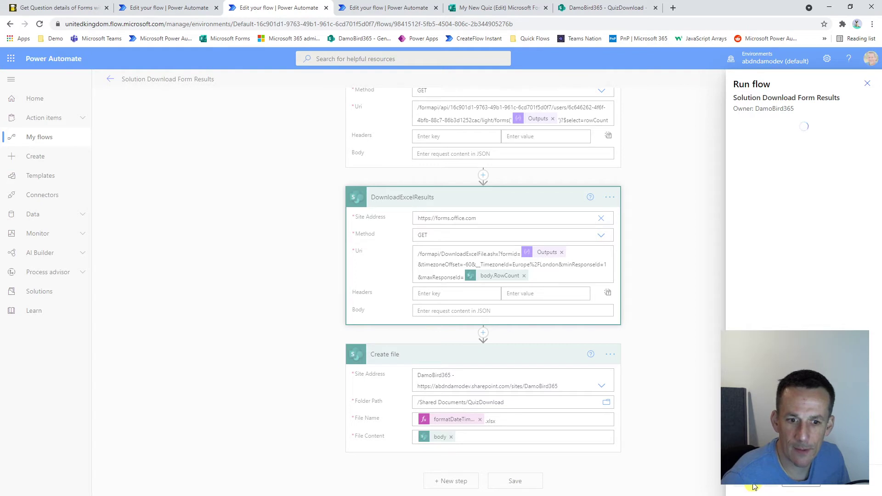
{"action": "left_click", "coordinate": [754, 485]}
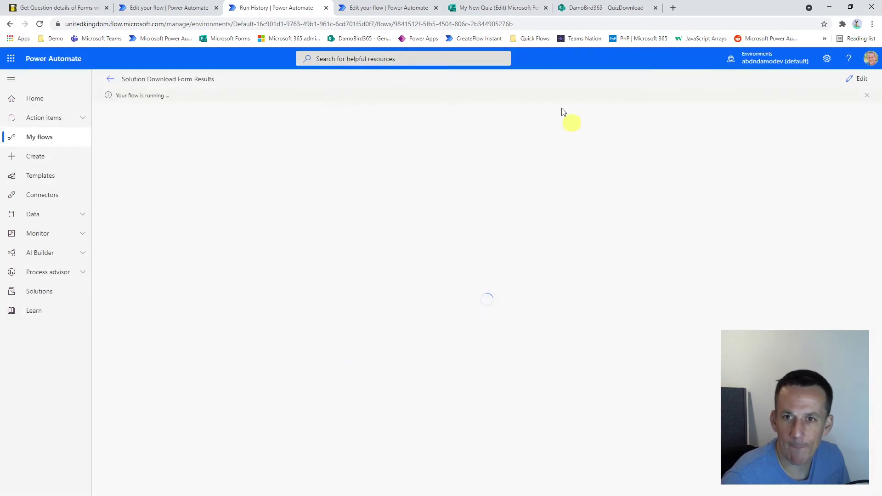
- Refresh the QuizDownload library and open the new 20210829071912.xlsx file
{"action": "left_click", "coordinate": [604, 13]}
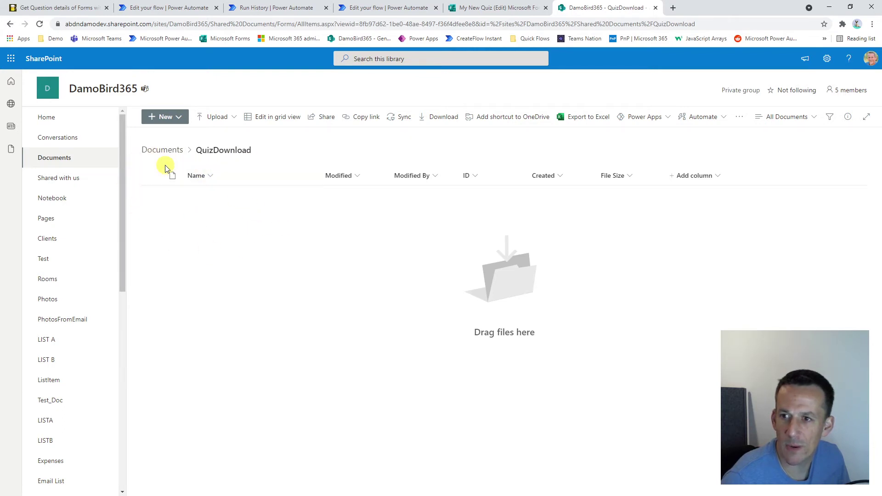
{"action": "left_click", "coordinate": [39, 24]}
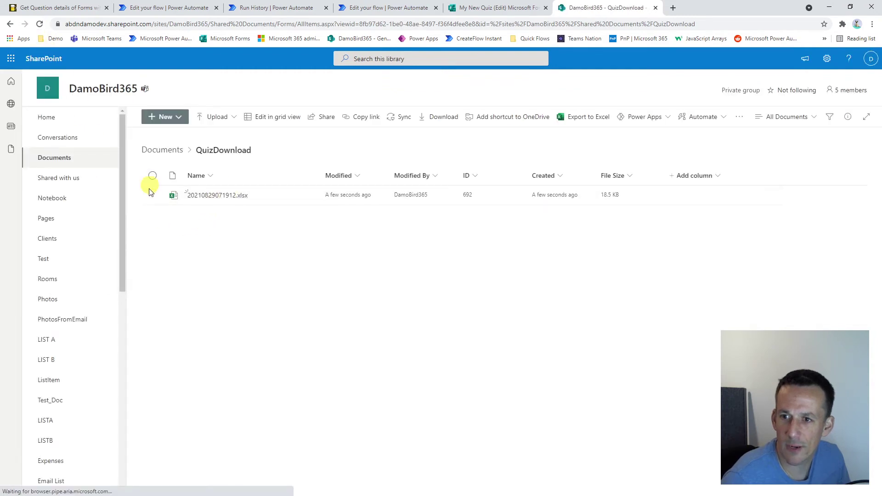
{"action": "left_click", "coordinate": [228, 199]}
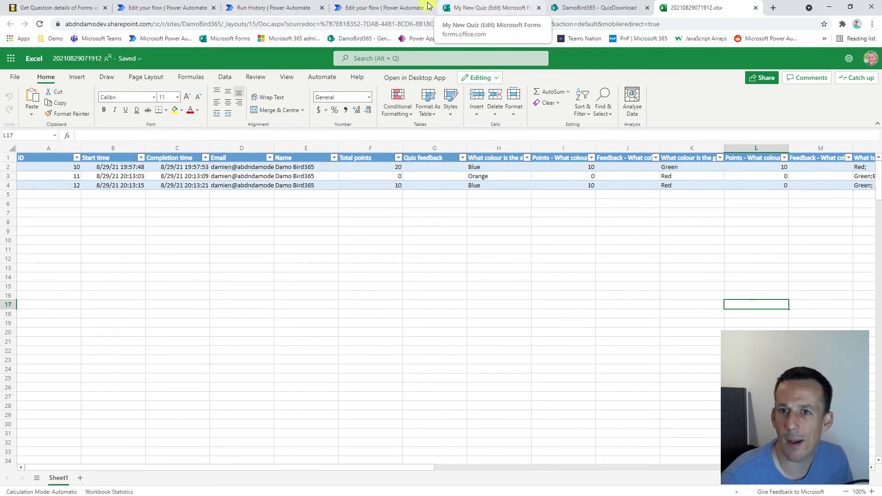
- After checking the workbook's three responses, return to the My New Quiz responses page
{"action": "left_click", "coordinate": [500, 10]}
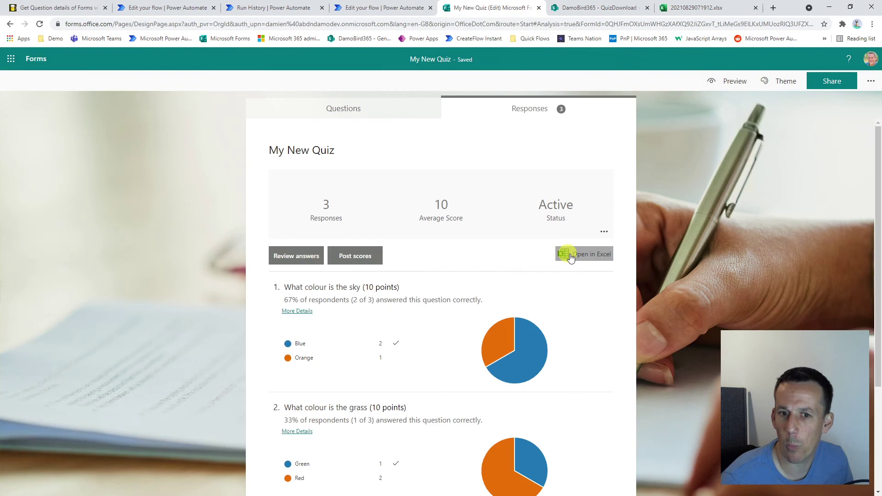
- Submit a fourth preview response answering Blue, Green and Red, then go to the download flow's run history
{"action": "left_click", "coordinate": [728, 82]}
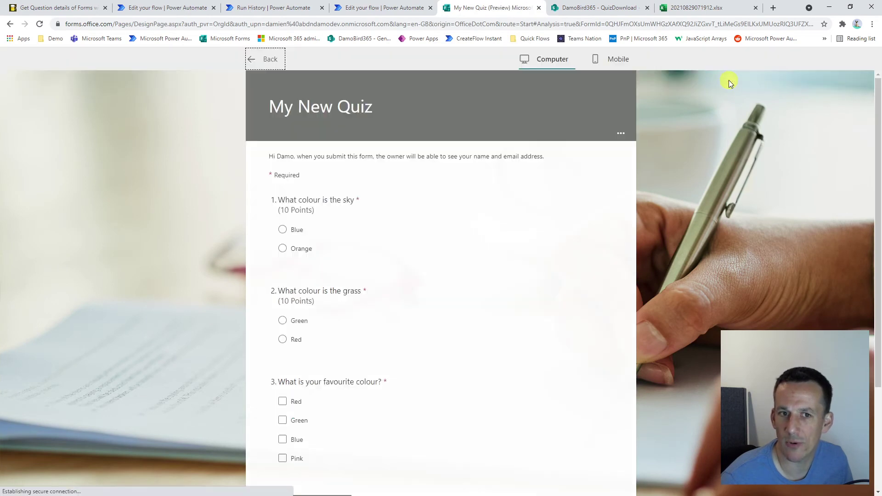
{"action": "left_click", "coordinate": [282, 230]}
{"action": "left_click", "coordinate": [283, 321]}
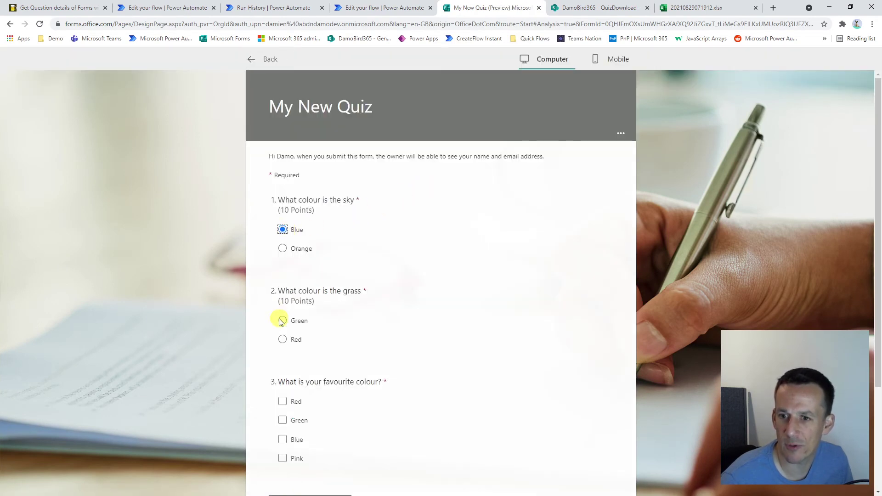
{"action": "left_click", "coordinate": [282, 402]}
{"action": "scroll", "coordinate": [299, 404], "scroll_direction": "down", "scroll_amount": 3}
{"action": "left_click", "coordinate": [312, 367]}
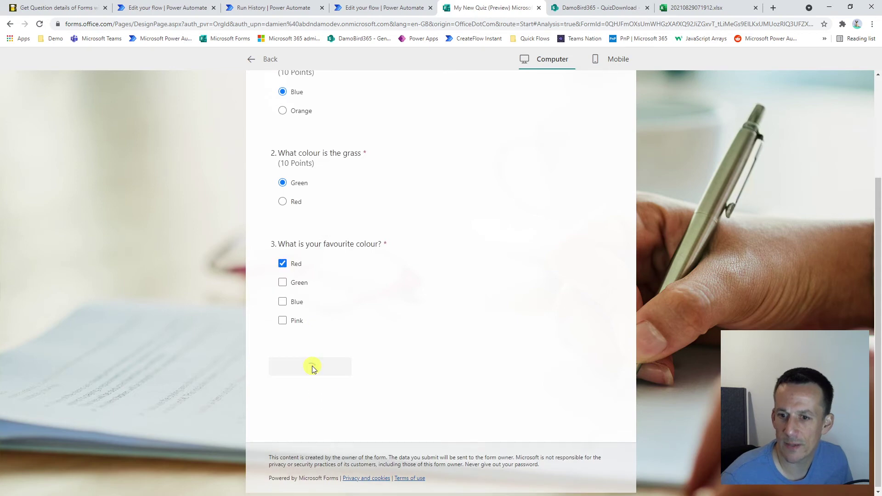
{"action": "left_click", "coordinate": [251, 60]}
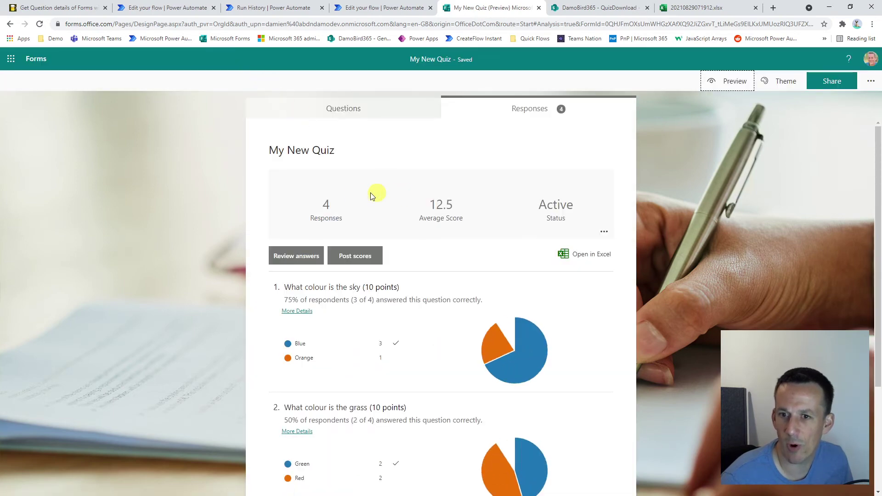
{"action": "left_click", "coordinate": [261, 8]}
- Start another manual test run of the download flow, then switch to the QuizDownload library
{"action": "left_click", "coordinate": [857, 79]}
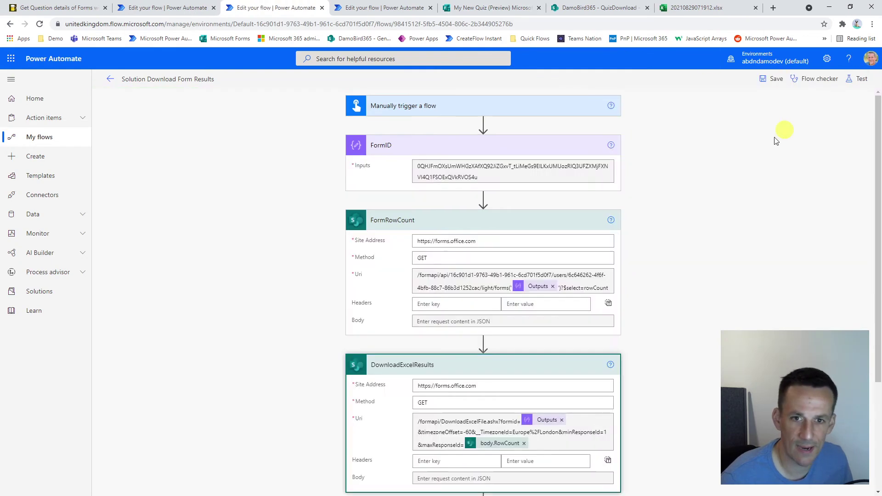
{"action": "left_click", "coordinate": [850, 82]}
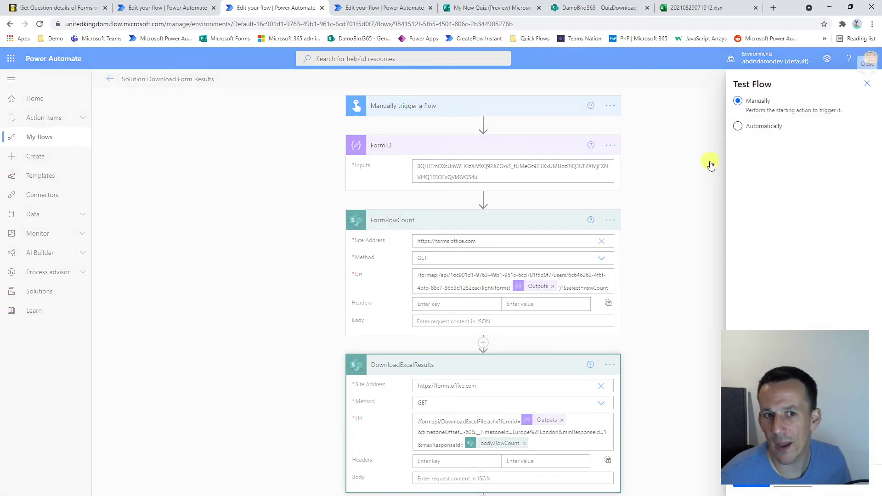
{"action": "left_click", "coordinate": [752, 485]}
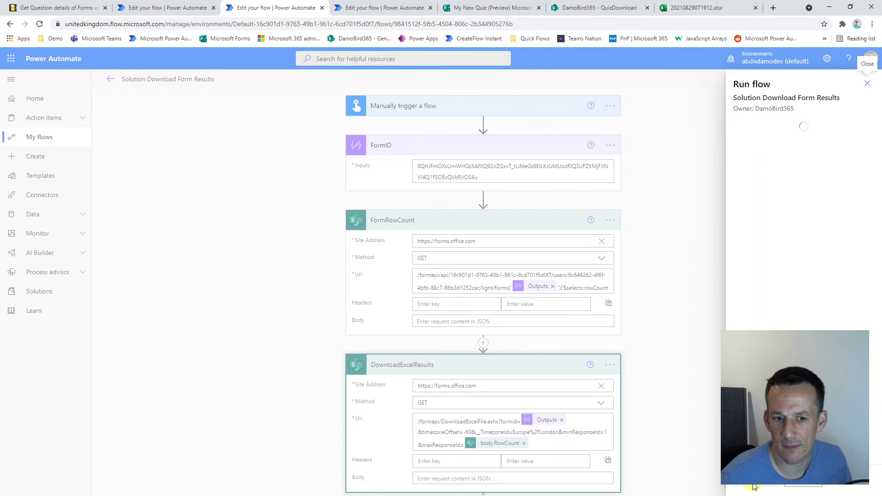
{"action": "left_click", "coordinate": [760, 487]}
{"action": "left_click", "coordinate": [746, 486]}
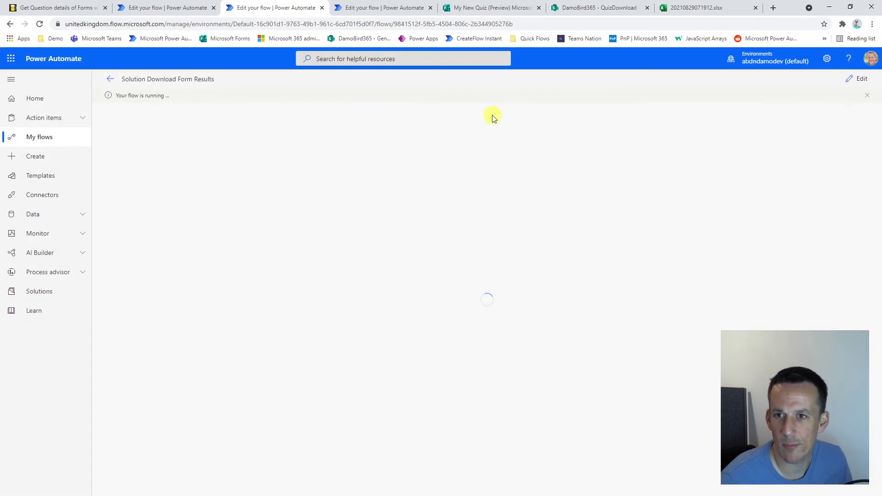
{"action": "left_click", "coordinate": [616, 8]}
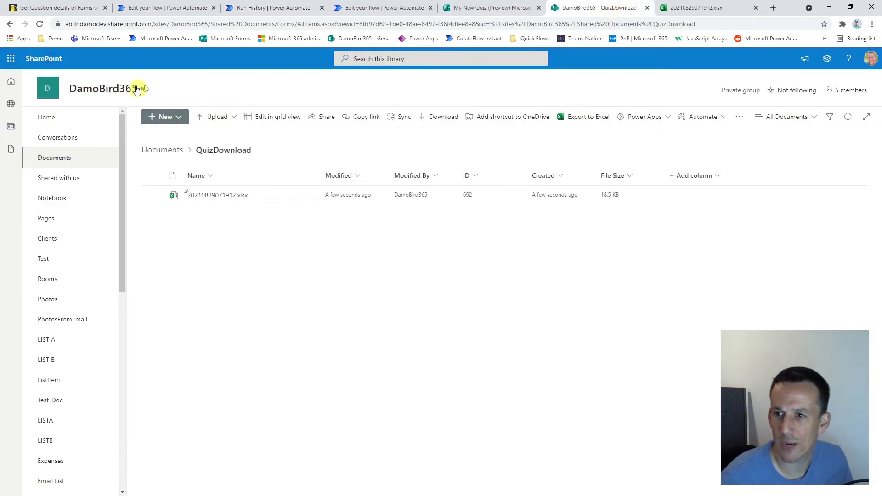
- Refresh QuizDownload and open 20210829072058.xlsx, which lists all four responses
{"action": "left_click", "coordinate": [40, 24]}
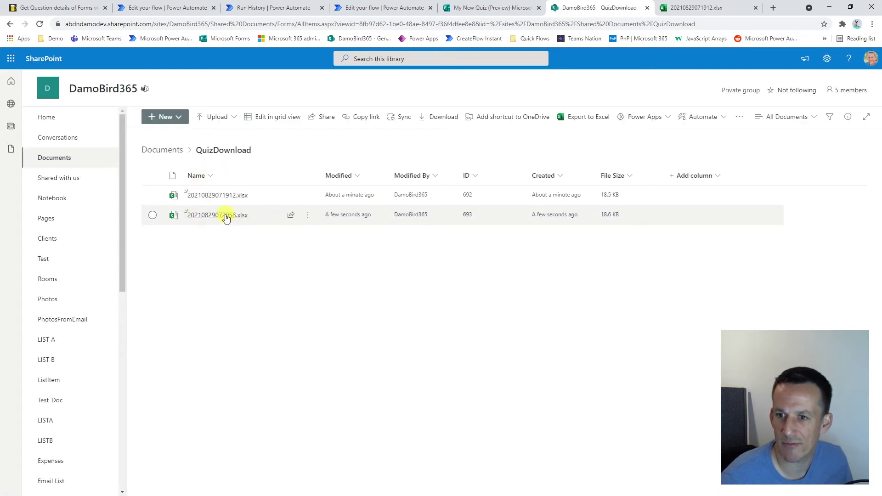
{"action": "left_click", "coordinate": [227, 216]}
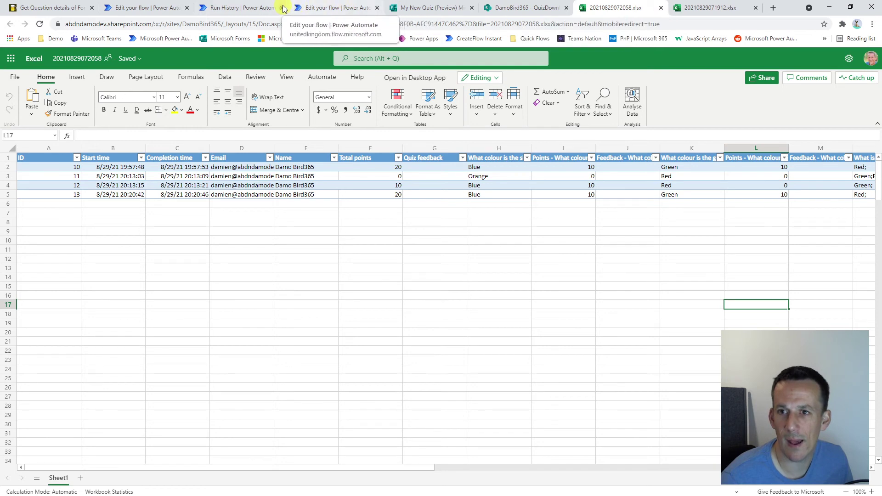
{"action": "left_click", "coordinate": [338, 9]}
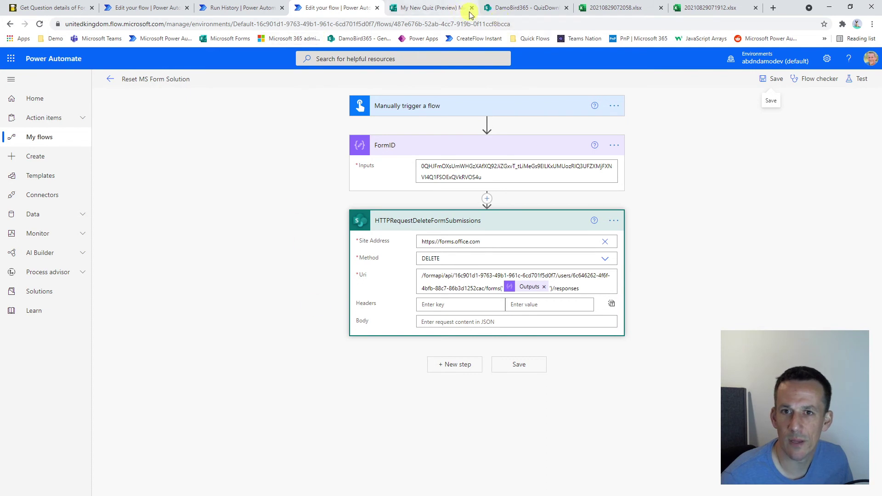
{"action": "left_click", "coordinate": [427, 8]}
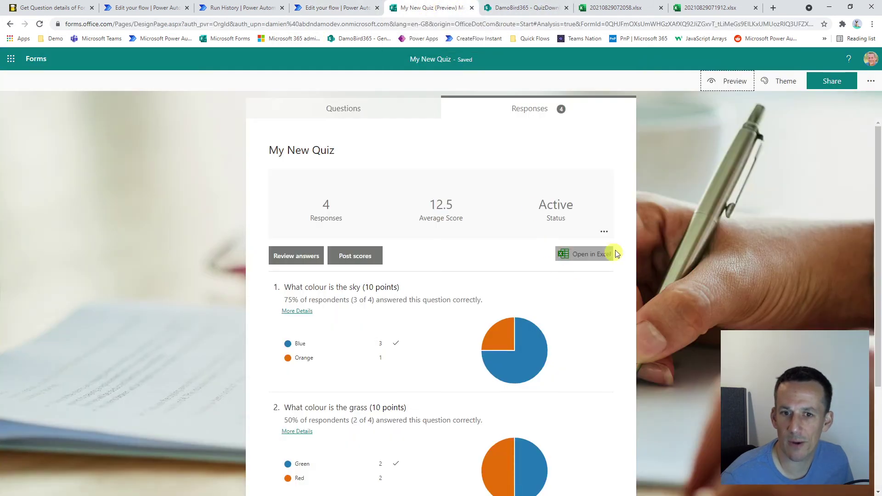
{"action": "left_click", "coordinate": [603, 232]}
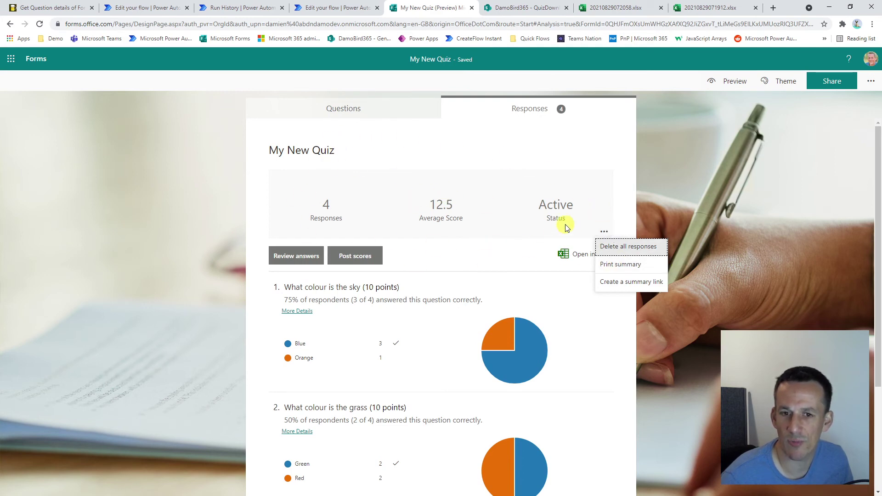
{"action": "left_click", "coordinate": [479, 261]}
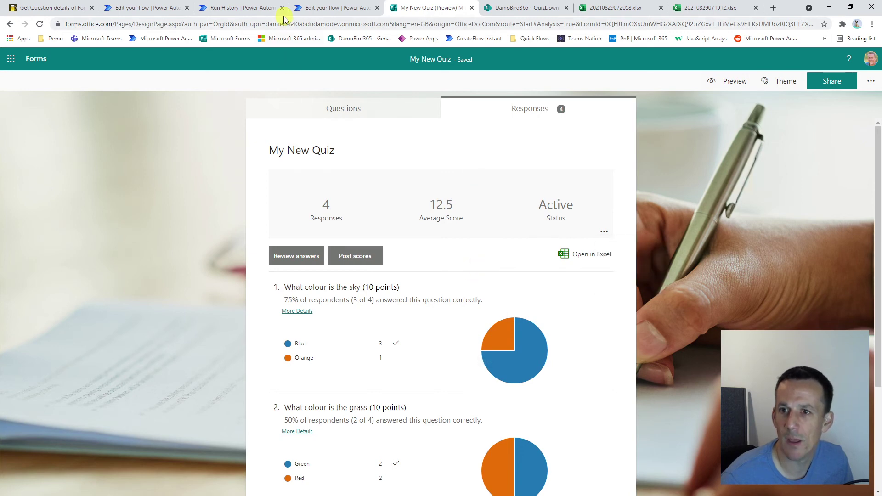
- Highlight the tenant ID and user ID in the Reset MS Form Solution flow's request Uri
{"action": "left_click", "coordinate": [334, 7]}
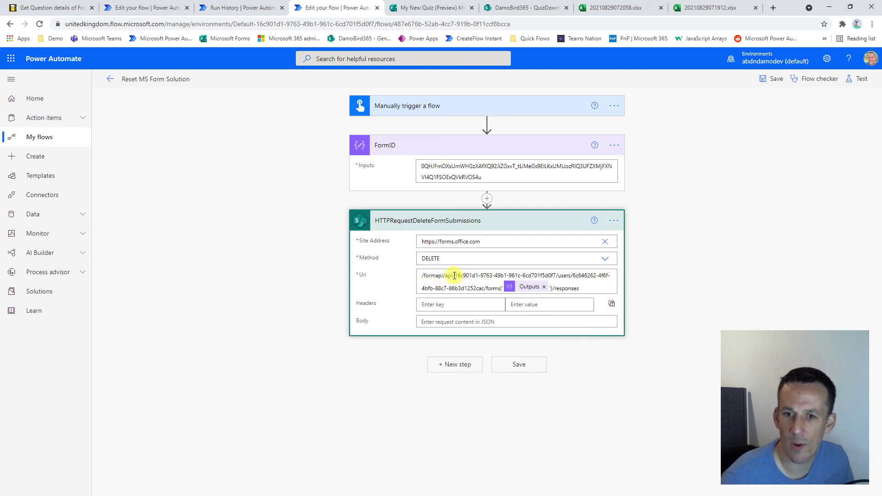
{"action": "left_click_drag", "start_coordinate": [455, 276], "coordinate": [605, 276]}
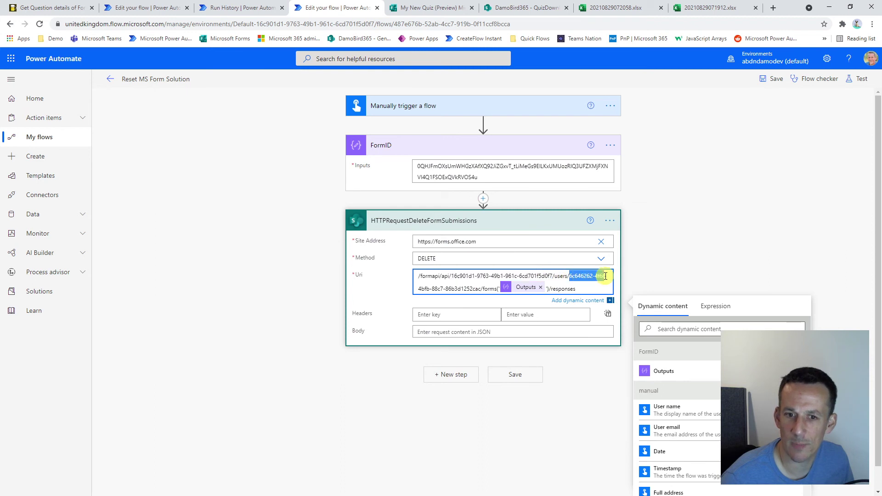
{"action": "left_click_drag", "start_coordinate": [452, 276], "coordinate": [477, 288]}
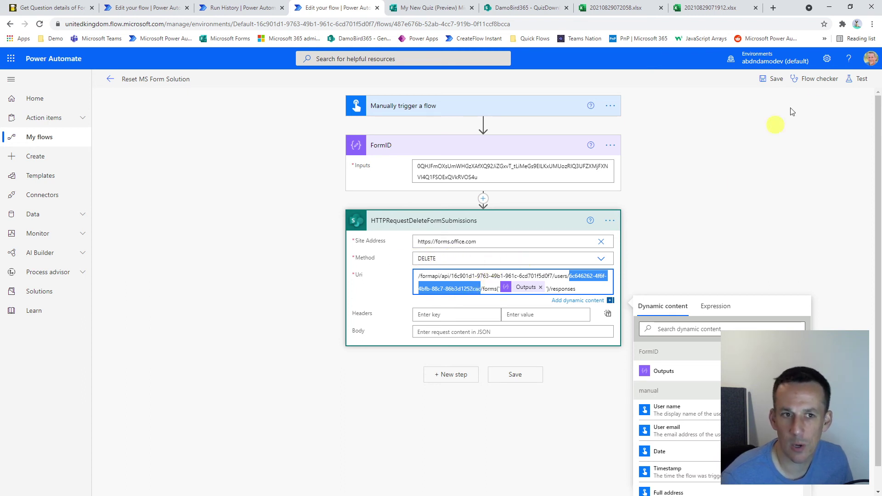
- Run a manual test of the reset flow, then return to the quiz's responses page
{"action": "left_click", "coordinate": [857, 79]}
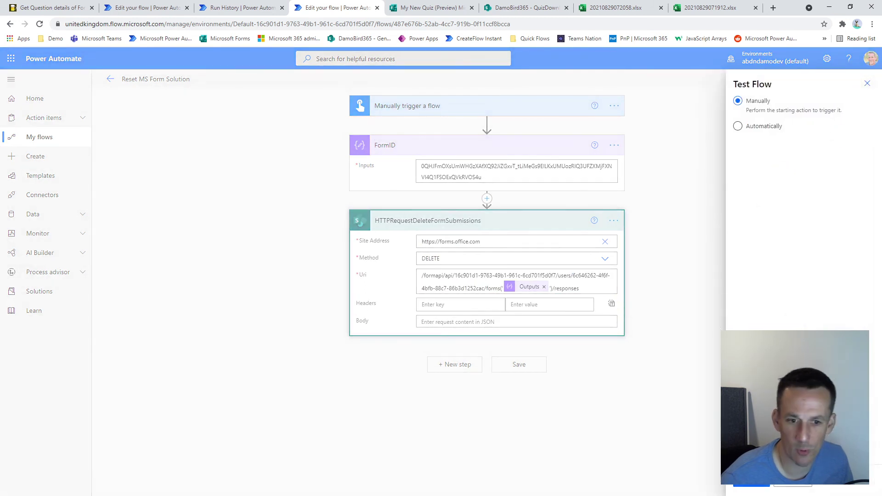
{"action": "left_click", "coordinate": [749, 490]}
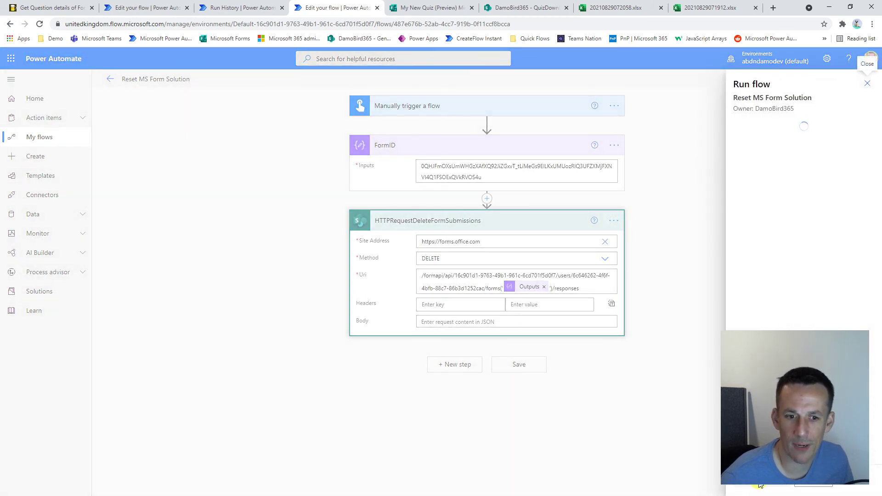
{"action": "left_click", "coordinate": [755, 488]}
{"action": "left_click", "coordinate": [755, 487]}
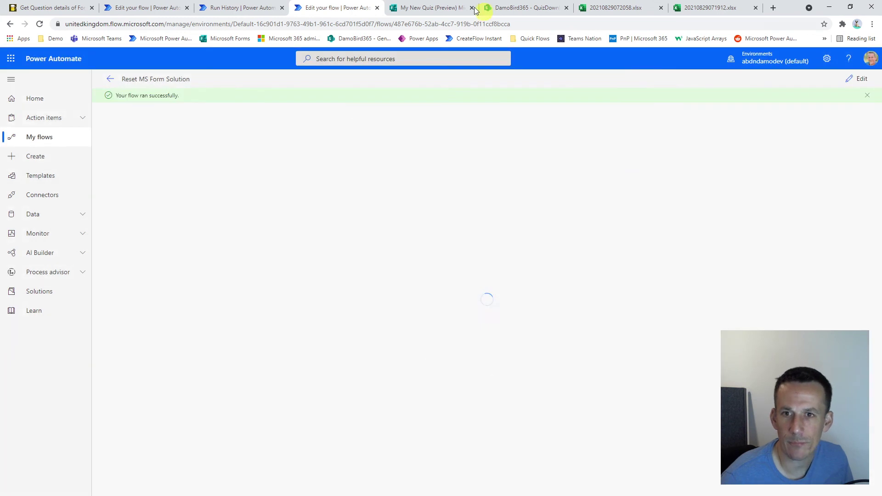
{"action": "left_click", "coordinate": [460, 7]}
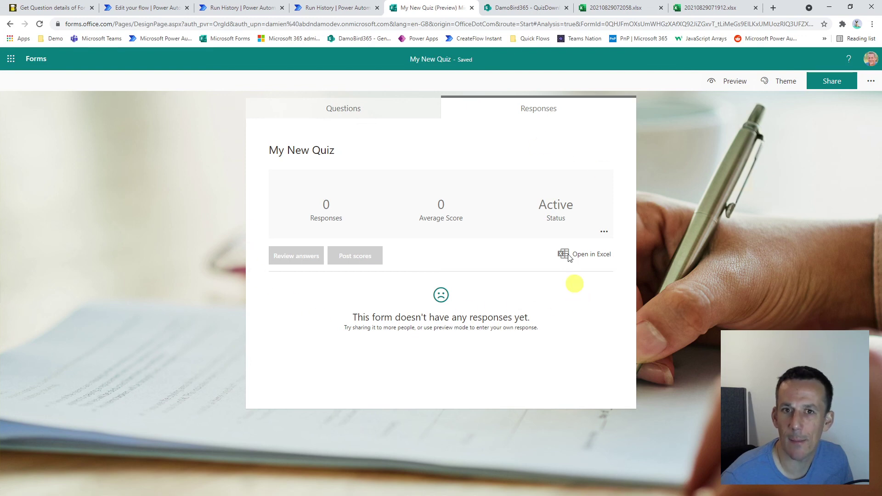
{"action": "left_click", "coordinate": [534, 13]}
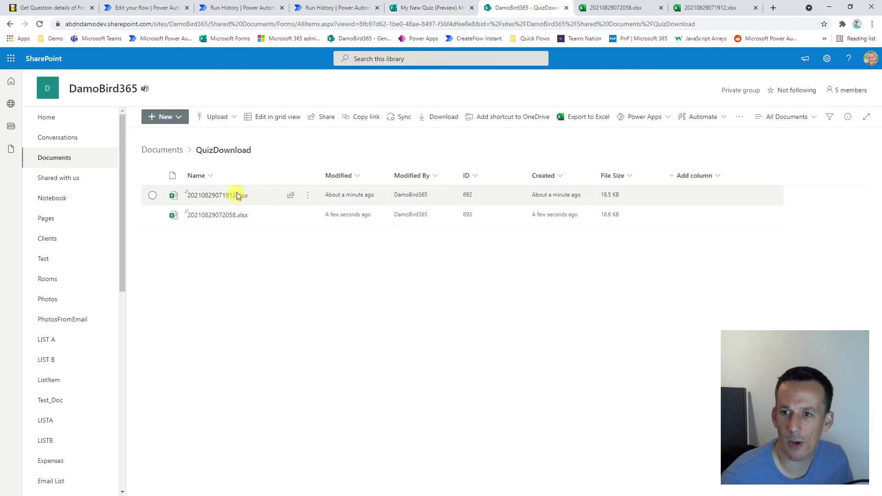